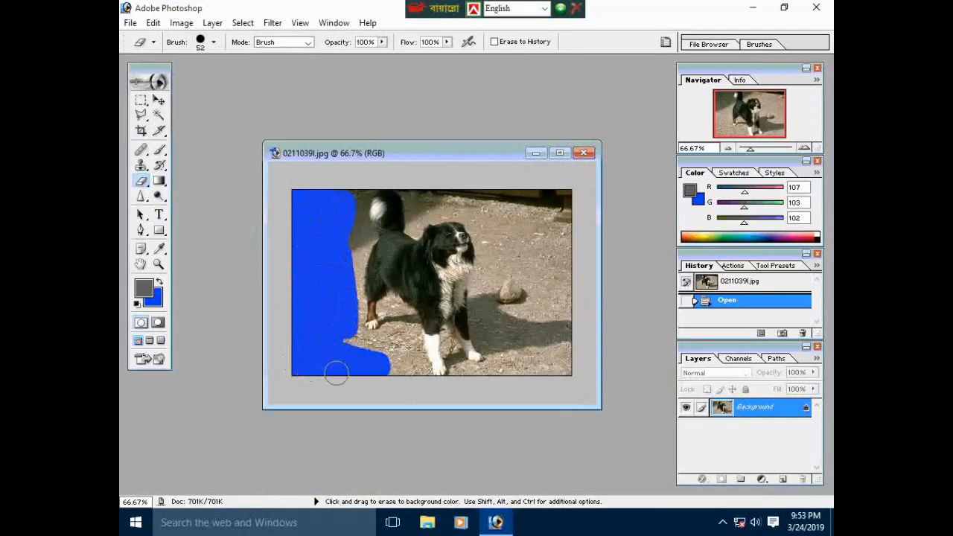
Step: Erase the gravel below and on the right side of the dog to blue, enlarging the eraser brush to 92 px
mouse_move(336, 373)
left_mouse_down()
mouse_move(375, 366)
mouse_move(397, 337)
mouse_move(392, 316)
mouse_move(408, 378)
left_mouse_up()
mouse_move(520, 379)
left_mouse_down()
mouse_move(560, 252)
mouse_move(560, 181)
mouse_move(572, 354)
mouse_move(560, 271)
mouse_move(544, 318)
mouse_move(533, 253)
mouse_move(520, 240)
mouse_move(551, 240)
mouse_move(554, 271)
left_mouse_up()
right_click(554, 271)
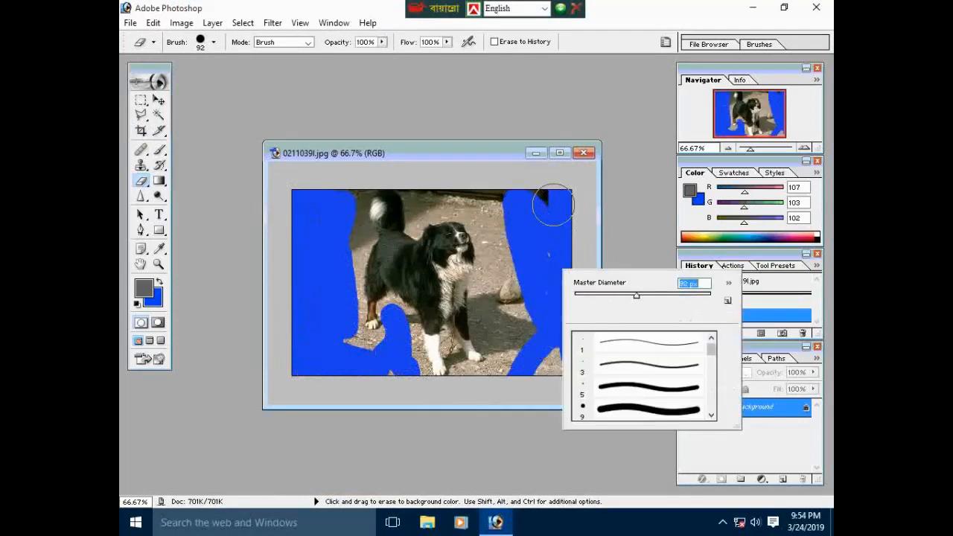
mouse_move(553, 201)
left_mouse_down()
mouse_move(458, 183)
mouse_move(435, 195)
mouse_move(504, 213)
mouse_move(508, 329)
mouse_move(561, 367)
mouse_move(546, 306)
mouse_move(546, 238)
mouse_move(532, 278)
mouse_move(499, 286)
mouse_move(503, 236)
mouse_move(485, 191)
mouse_move(431, 186)
mouse_move(424, 197)
mouse_move(367, 210)
mouse_move(341, 199)
mouse_move(343, 340)
mouse_move(376, 353)
mouse_move(391, 350)
mouse_move(396, 330)
mouse_move(403, 362)
mouse_move(382, 371)
mouse_move(396, 339)
mouse_move(412, 384)
mouse_move(506, 392)
mouse_move(496, 377)
mouse_move(596, 277)
left_mouse_up()
Step: Maximize the image at 200% and erase the gravel closer along the dog's right flank, under the belly and beside the front leg
key("ctrl+plus")
key("ctrl+plus")
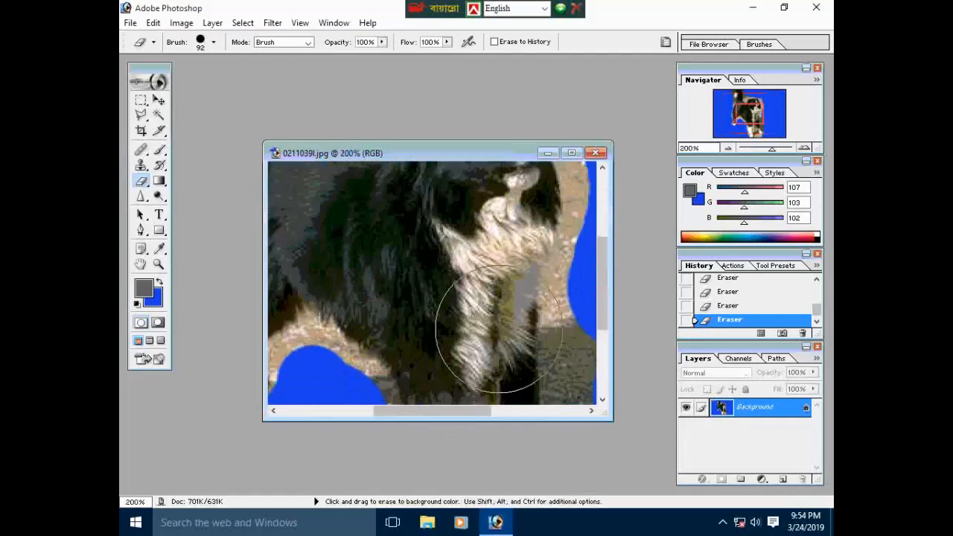
left_click(580, 153)
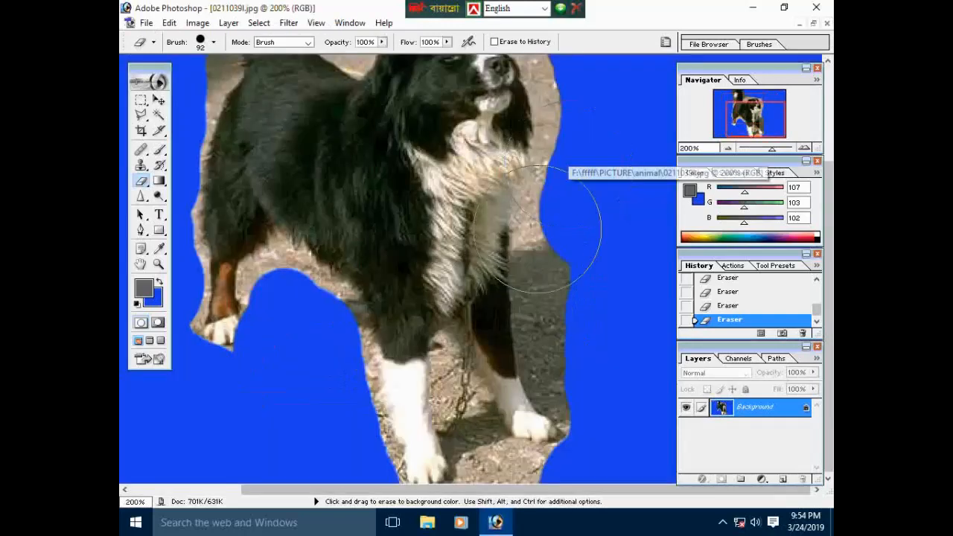
key("space")
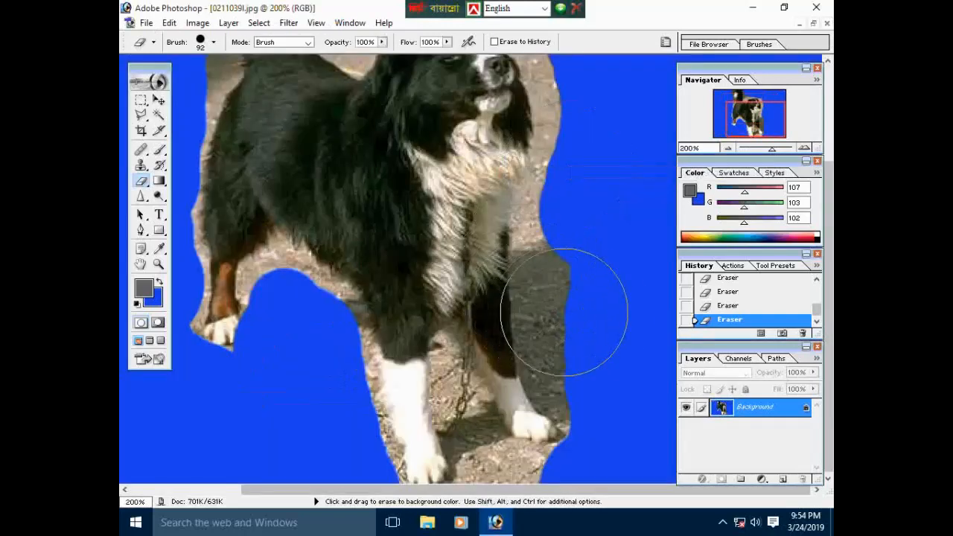
mouse_move(564, 309)
left_mouse_down()
mouse_move(557, 319)
mouse_move(585, 233)
left_mouse_up()
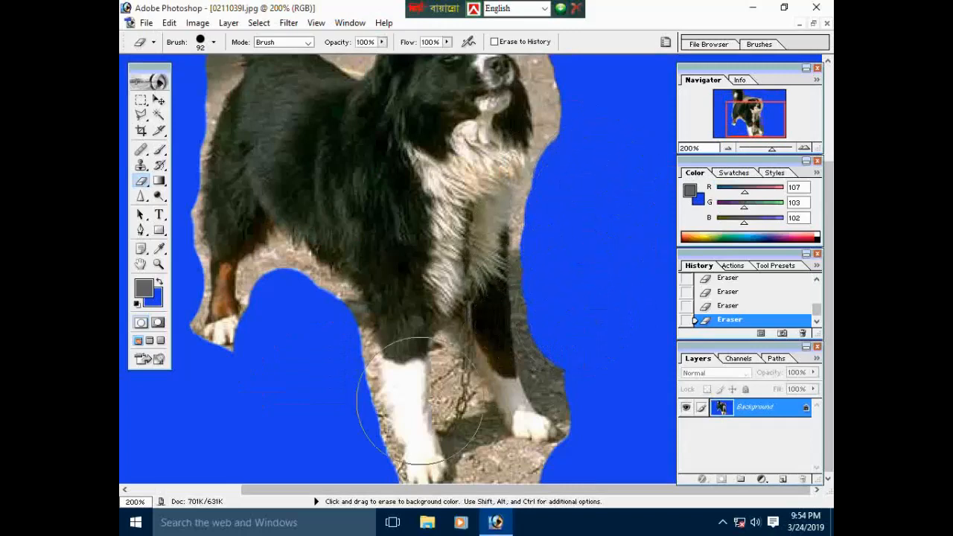
left_click(317, 402)
left_click_drag(317, 403, 308, 344)
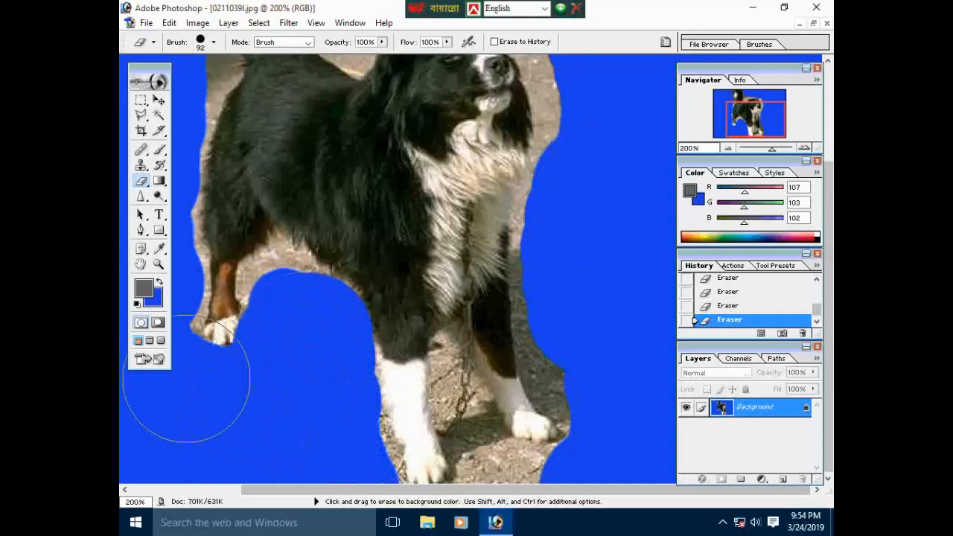
Step: Set the eraser brush to 18 px and erase the gravel around the hind paw, up the rump to the tail, and under the belly
right_click(376, 376)
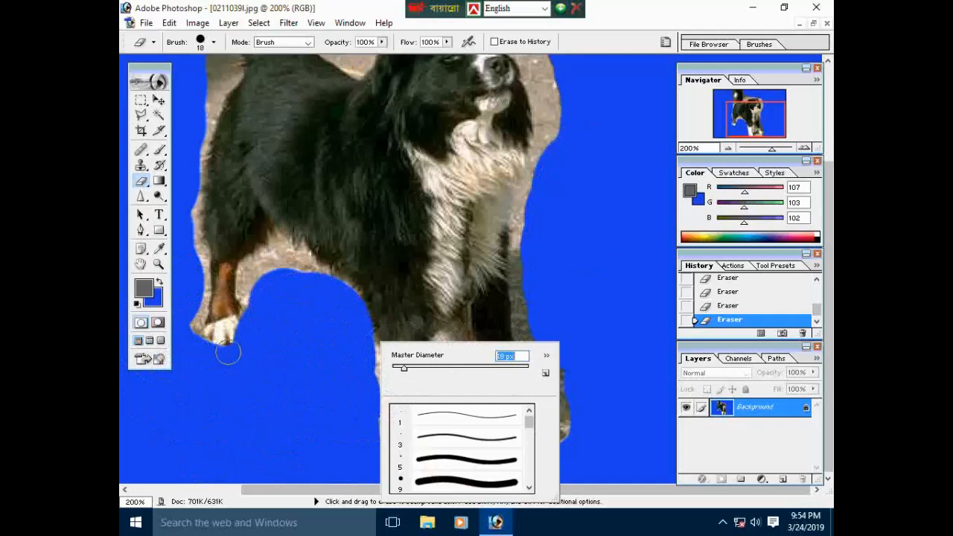
key("Return")
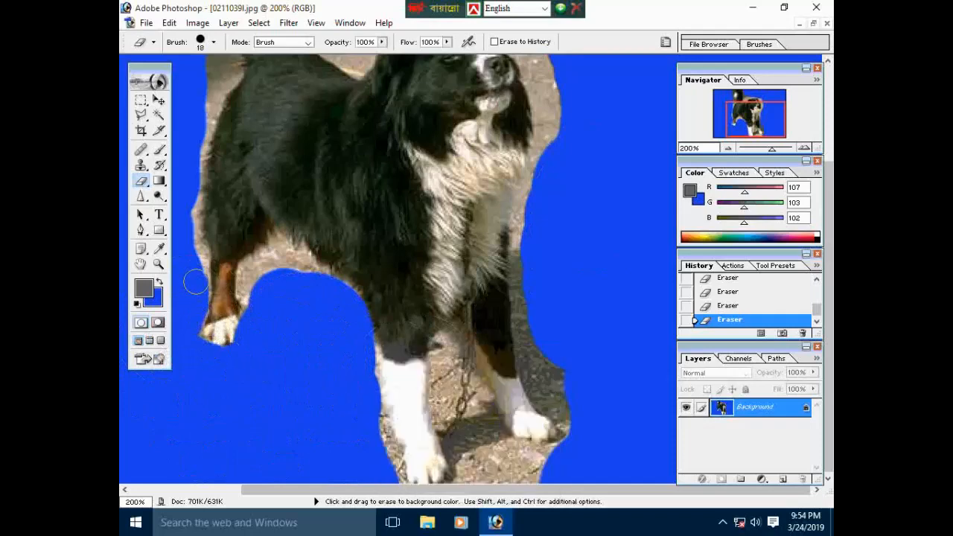
scroll(184, 227, "up", 3)
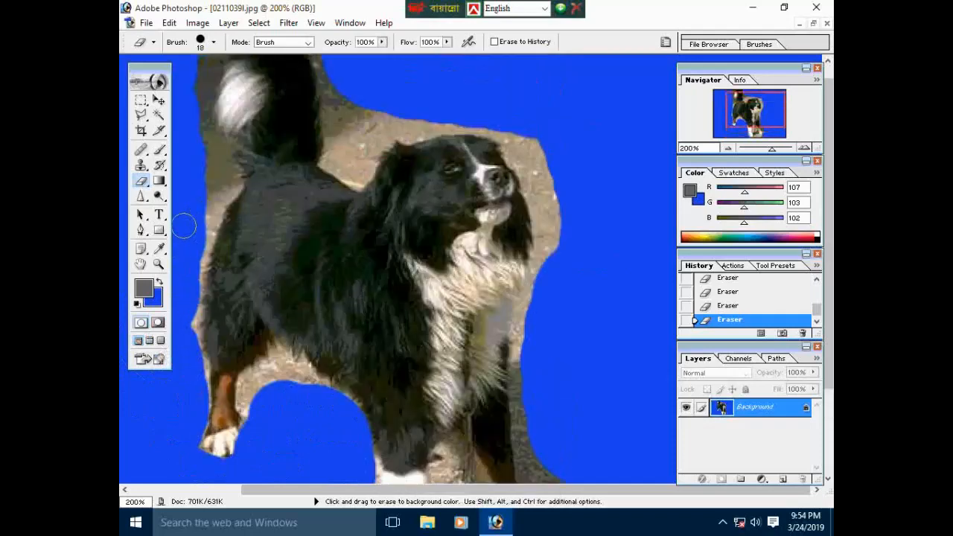
mouse_move(198, 132)
left_mouse_down()
mouse_move(229, 174)
mouse_move(225, 188)
mouse_move(210, 181)
mouse_move(208, 162)
mouse_move(217, 199)
mouse_move(192, 284)
mouse_move(198, 401)
left_mouse_up()
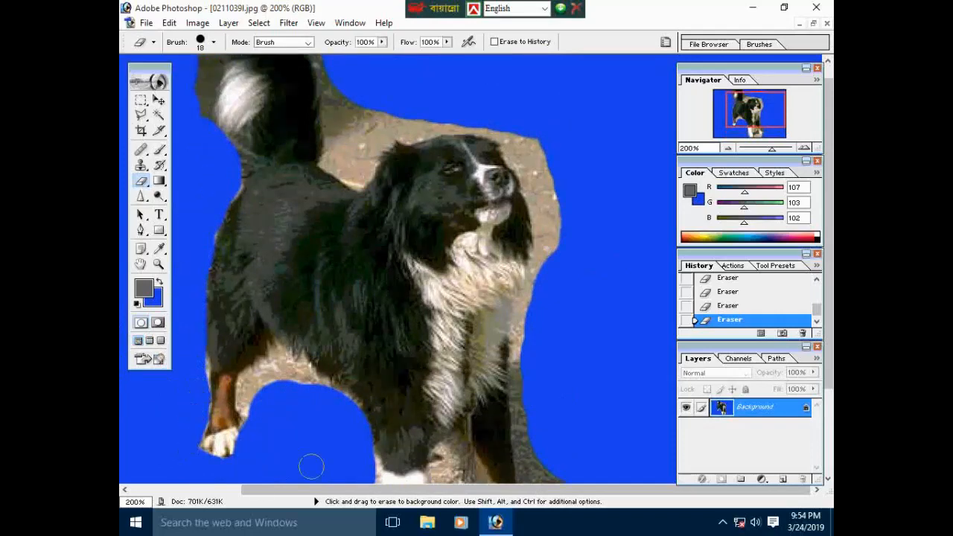
mouse_move(285, 436)
left_mouse_down()
mouse_move(261, 395)
mouse_move(264, 381)
mouse_move(282, 376)
mouse_move(329, 399)
mouse_move(285, 362)
mouse_move(251, 392)
mouse_move(249, 423)
left_mouse_up()
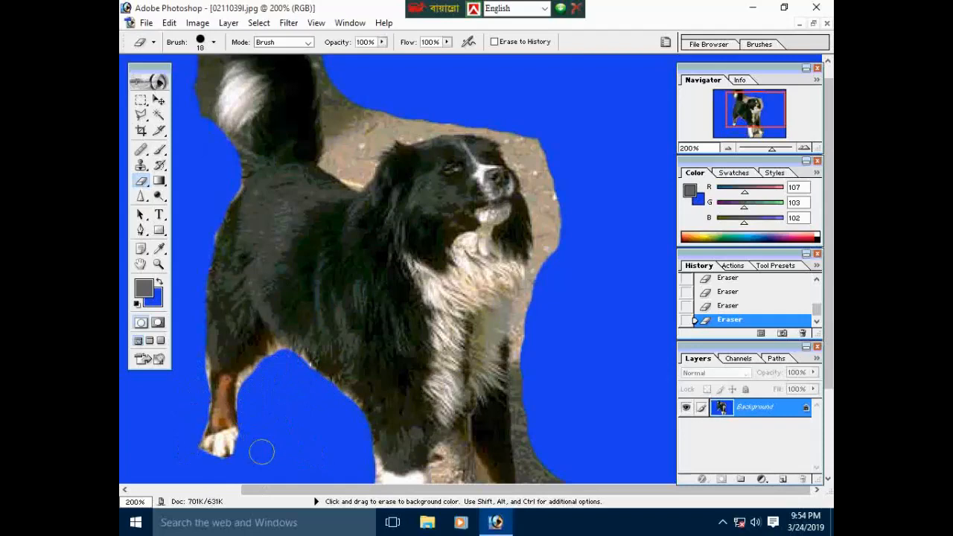
Step: Erase the remaining gravel closely along the dog's chest and down the outer edge of the right-hand front leg to its paw
scroll(262, 452, "down", 3)
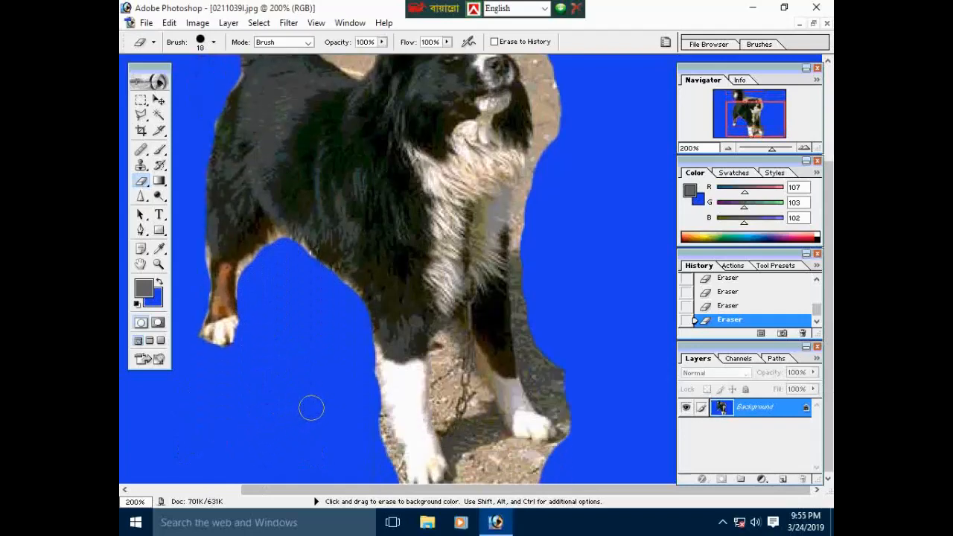
key("ctrl+minus")
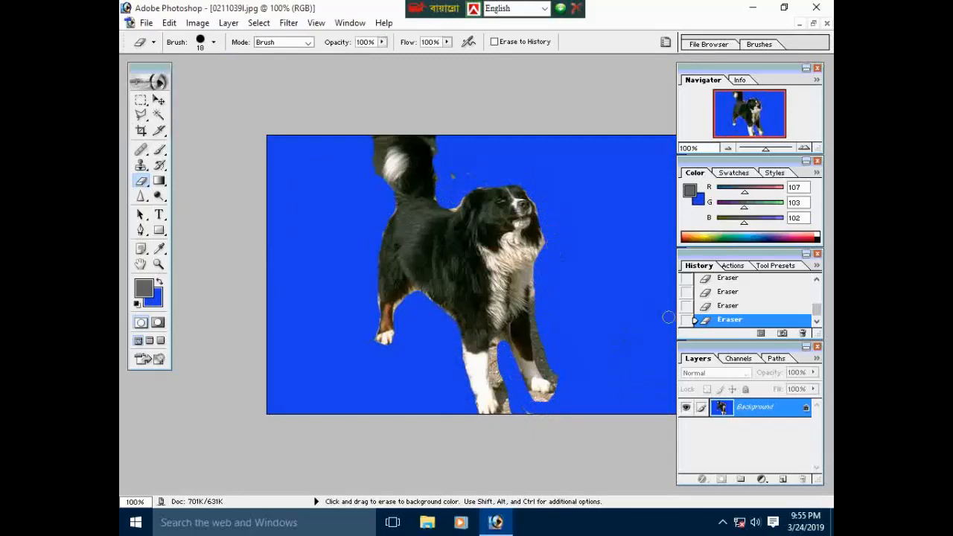
key("ctrl+plus")
key("ctrl+plus")
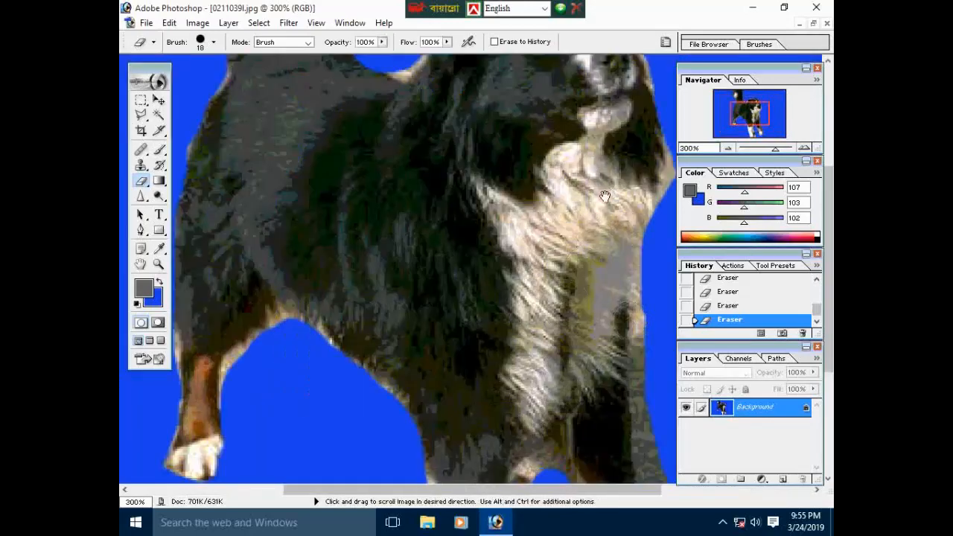
left_click_drag(604, 196, 350, 390)
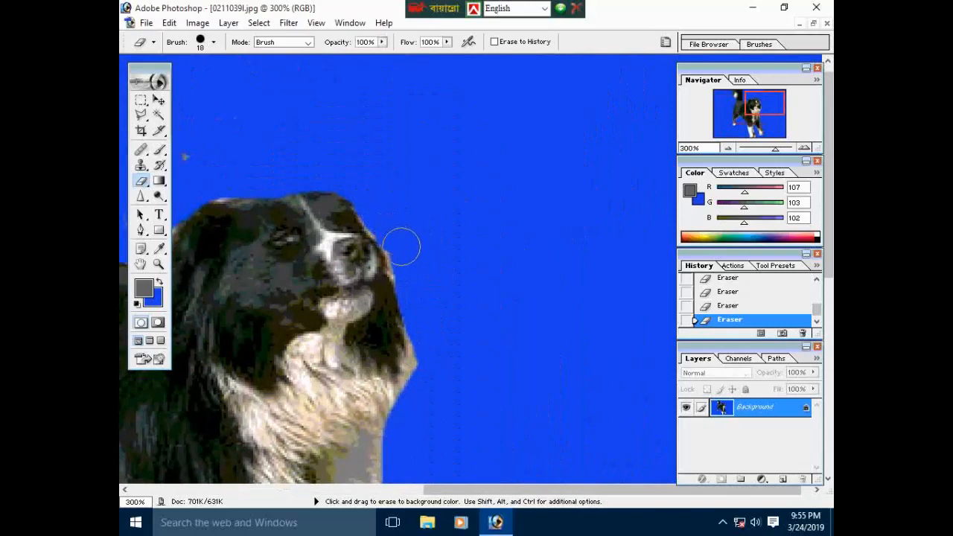
scroll(444, 321, "down", 5)
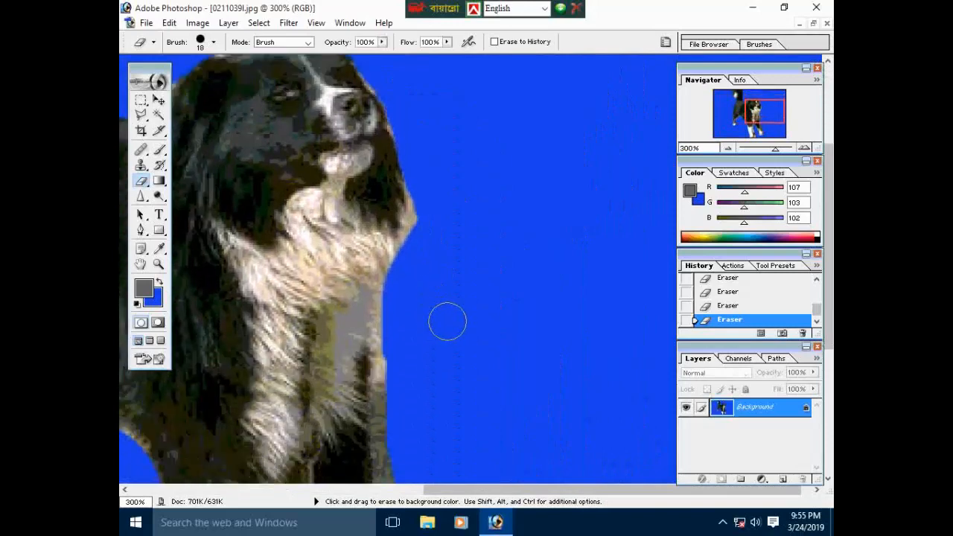
mouse_move(432, 164)
left_mouse_down()
mouse_move(395, 286)
mouse_move(392, 368)
left_mouse_up()
scroll(392, 369, "down", 5)
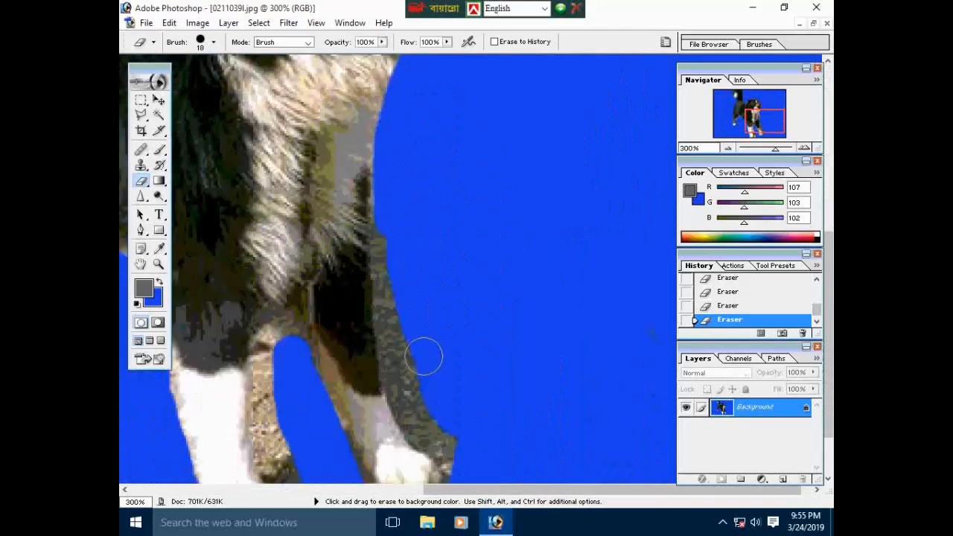
mouse_move(393, 172)
left_mouse_down()
mouse_move(393, 301)
mouse_move(408, 384)
mouse_move(439, 429)
mouse_move(494, 425)
left_mouse_up()
scroll(498, 417, "down", 2)
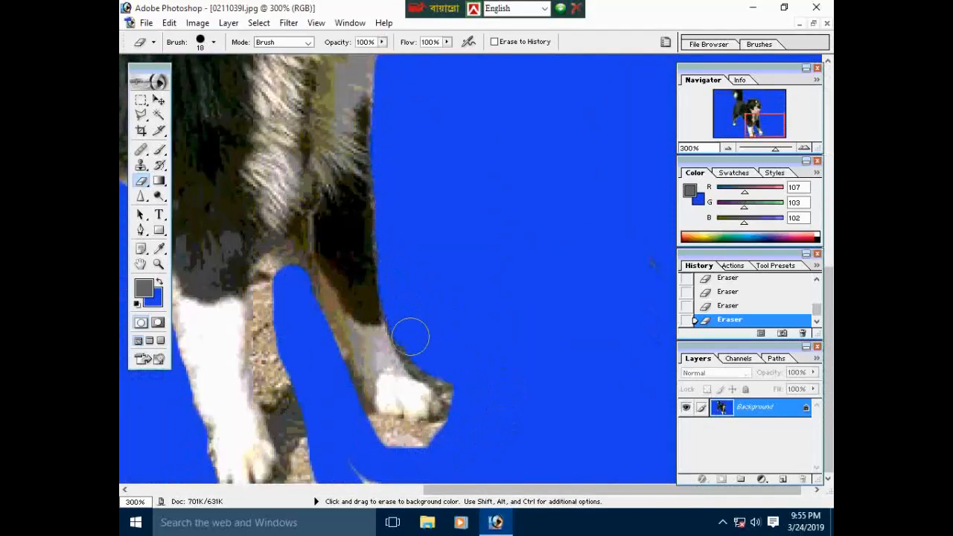
mouse_move(413, 344)
left_mouse_down()
mouse_move(451, 382)
mouse_move(480, 443)
left_mouse_up()
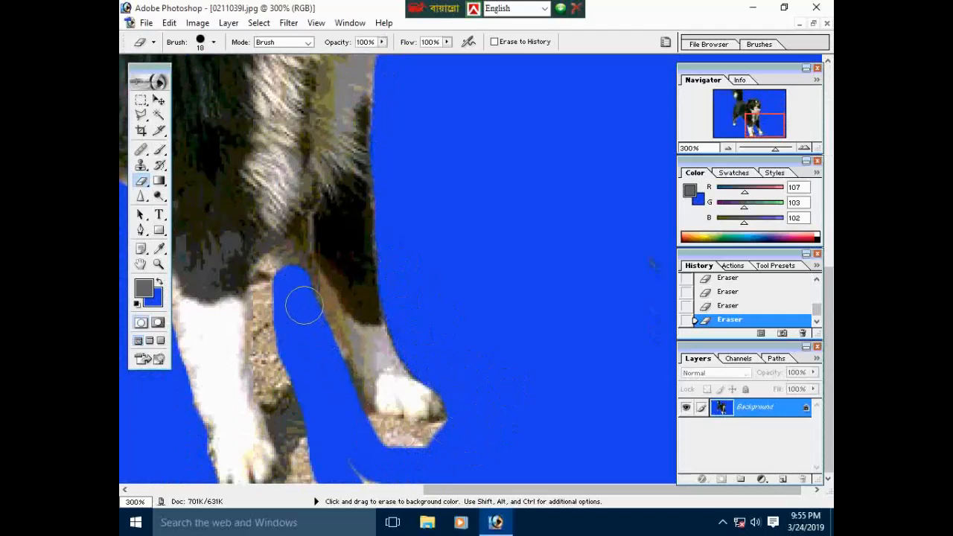
Step: Erase the gravel between the two front legs and beneath the right-hand front paw
mouse_move(322, 341)
left_mouse_down()
mouse_move(362, 430)
mouse_move(414, 444)
mouse_move(444, 436)
left_mouse_up()
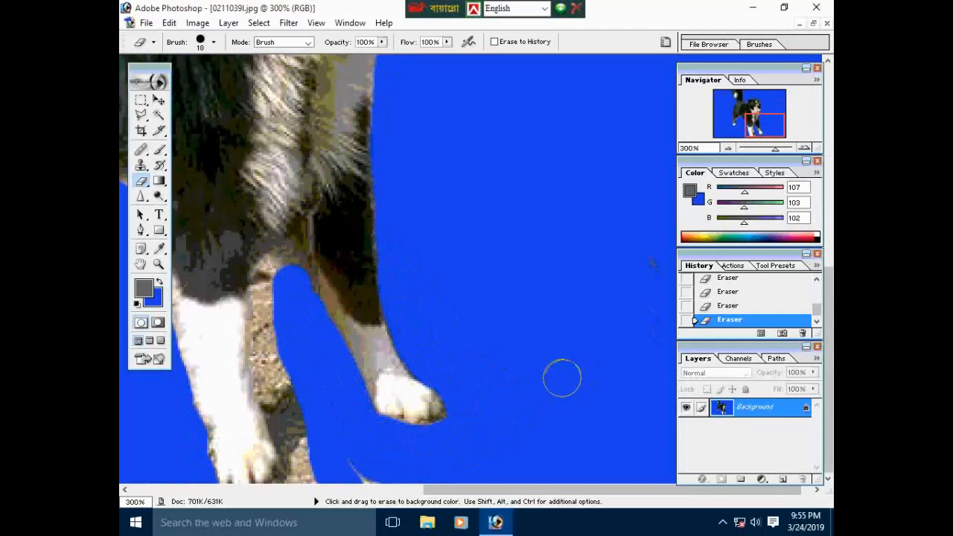
mouse_move(325, 463)
left_mouse_down()
mouse_move(294, 419)
mouse_move(279, 283)
mouse_move(273, 379)
mouse_move(298, 449)
mouse_move(320, 471)
left_mouse_up()
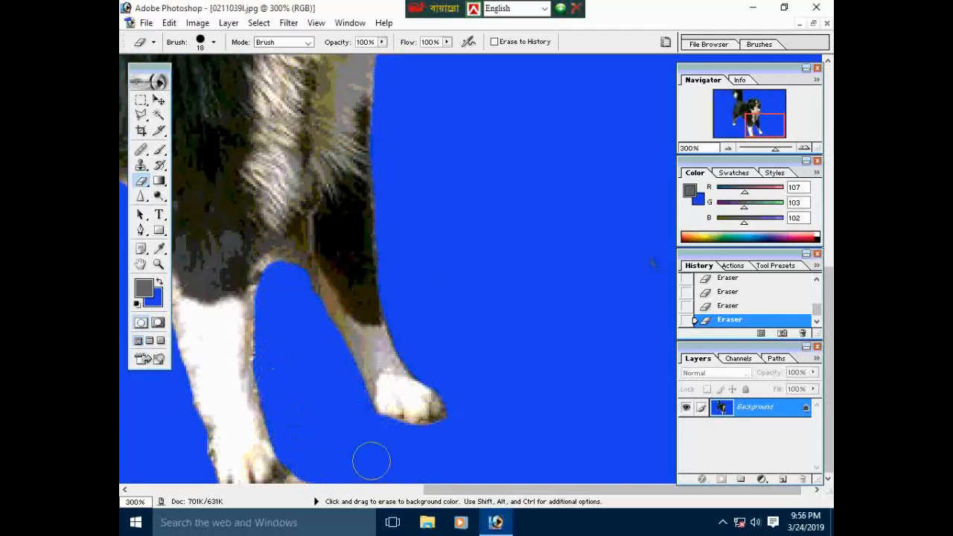
key("ctrl+alt+0")
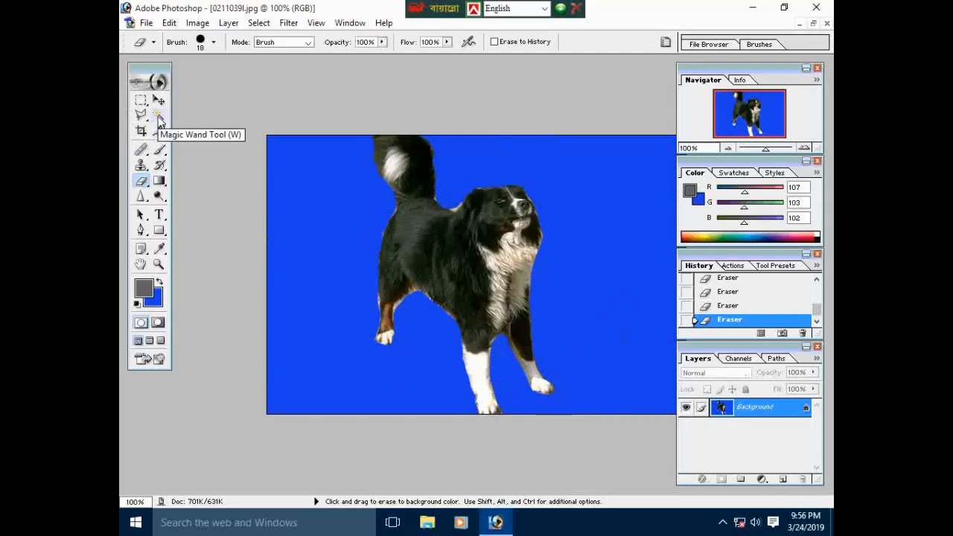
Step: Set the background colour to pink F70C6A
left_click(155, 301)
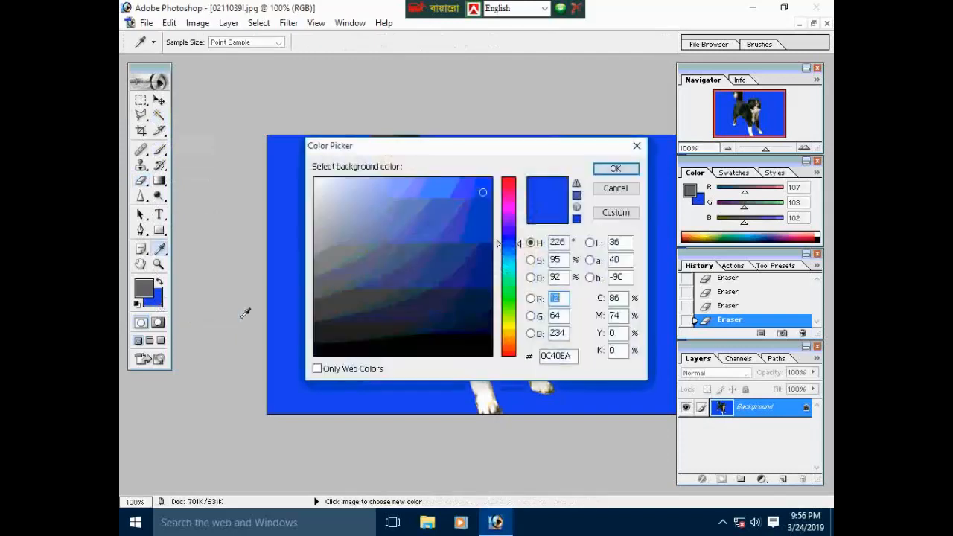
left_click(502, 192)
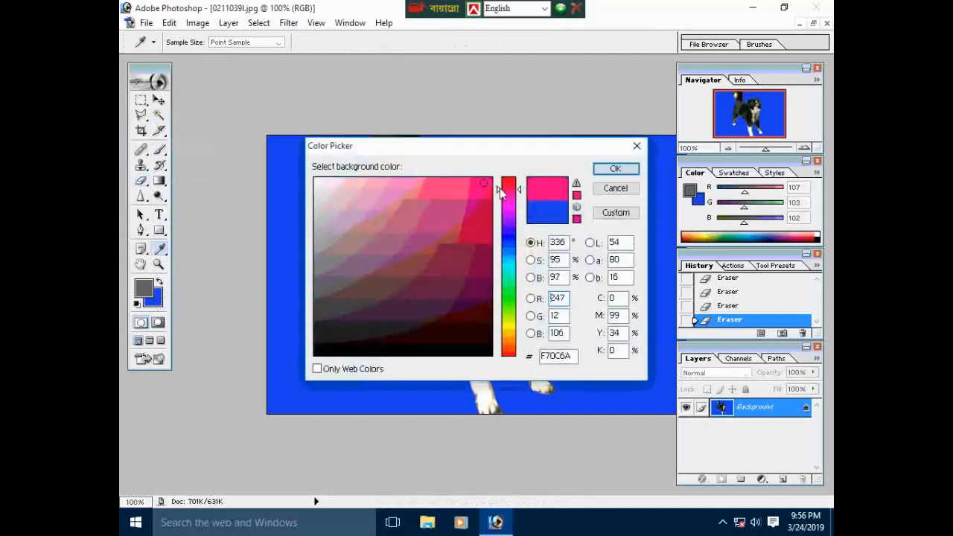
left_click(618, 170)
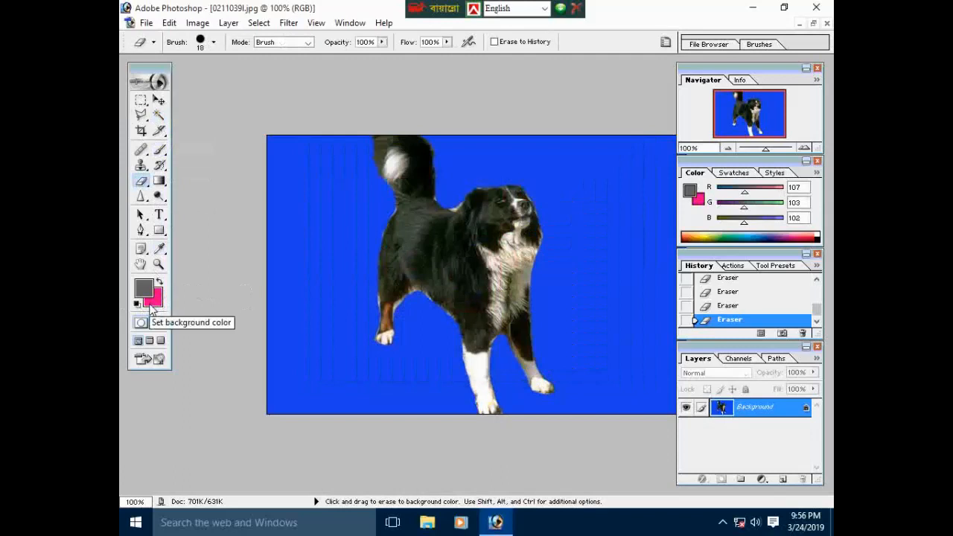
Step: Select the blue areas on both sides of the dog with the Magic Wand and clear them to the pink background colour
left_click(160, 117)
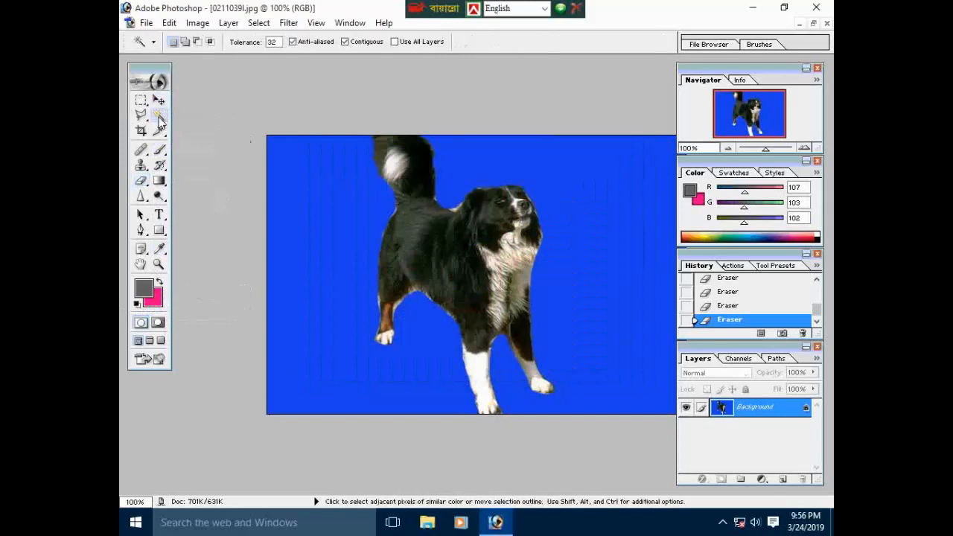
left_click(320, 263)
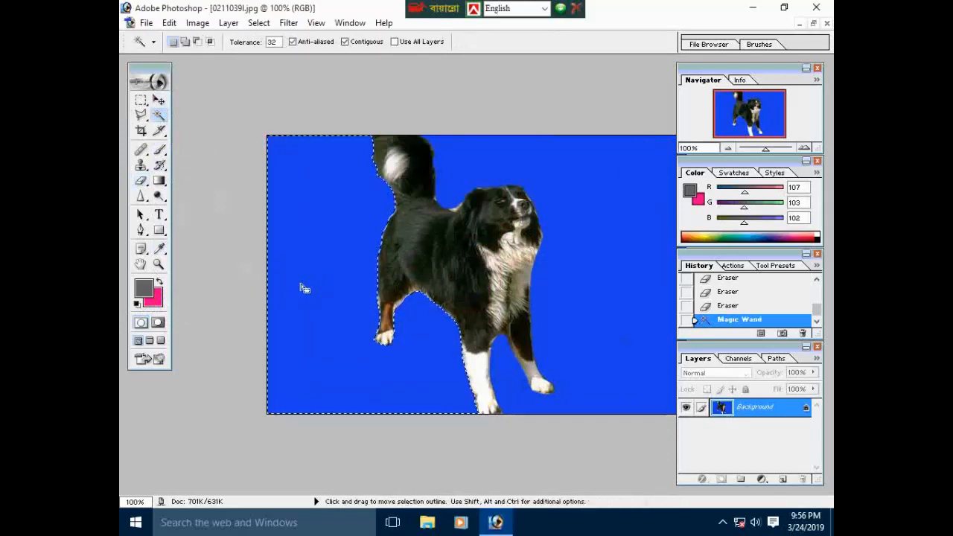
key("shift")
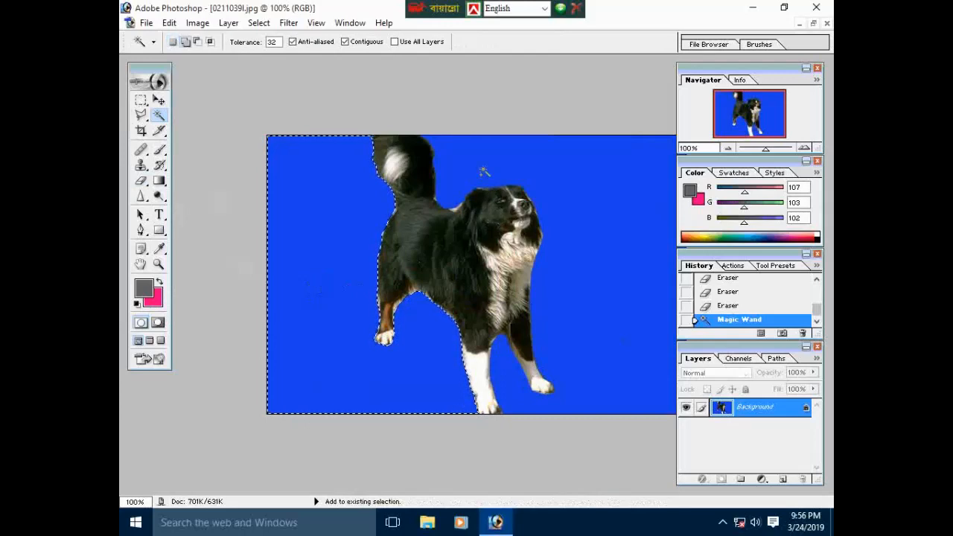
left_click(484, 172, "shift")
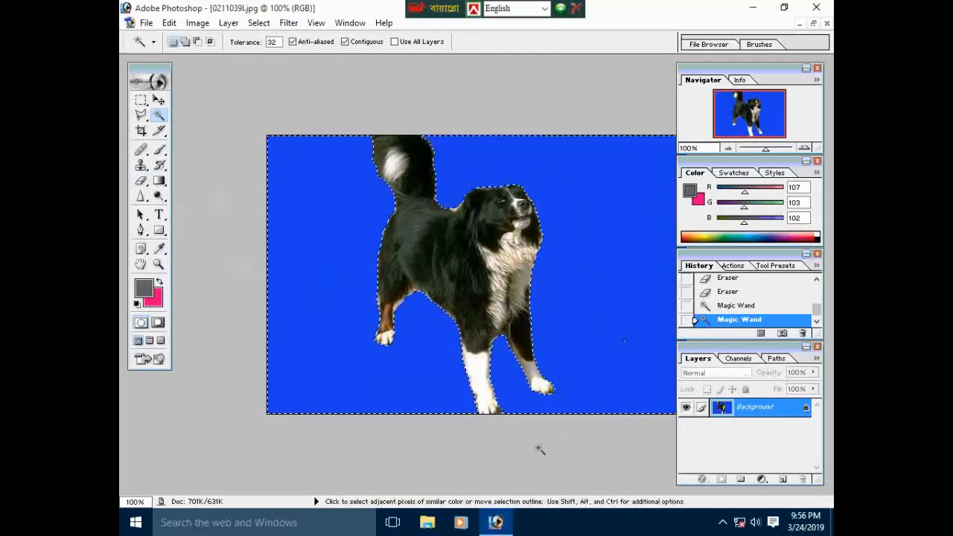
key("Delete")
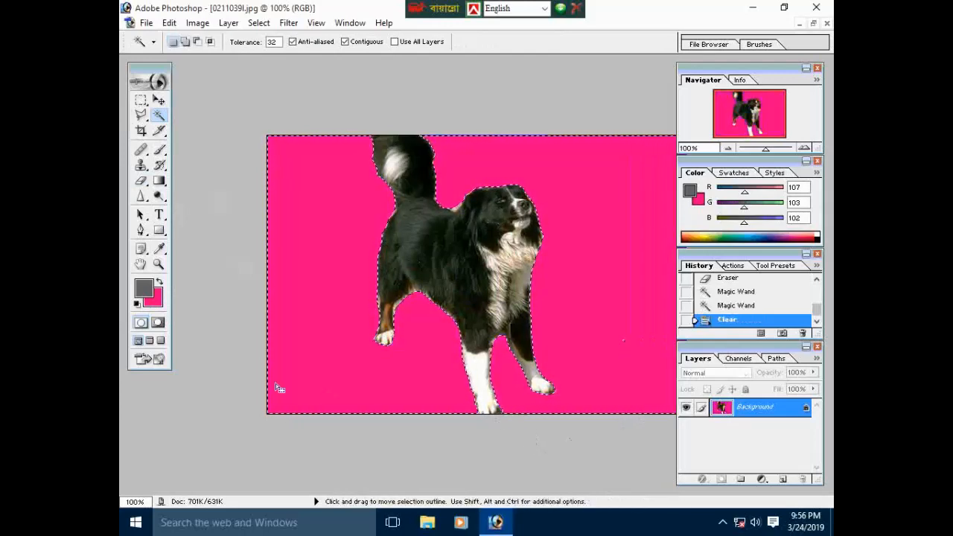
Step: Set the background colour to bright green and clear the selected area around the dog to it
left_click(155, 300)
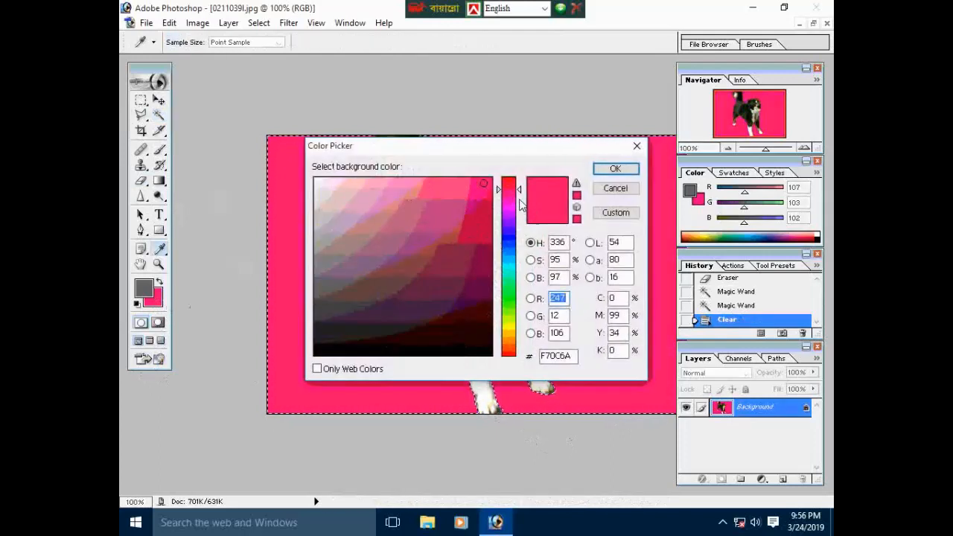
left_click_drag(519, 201, 513, 297)
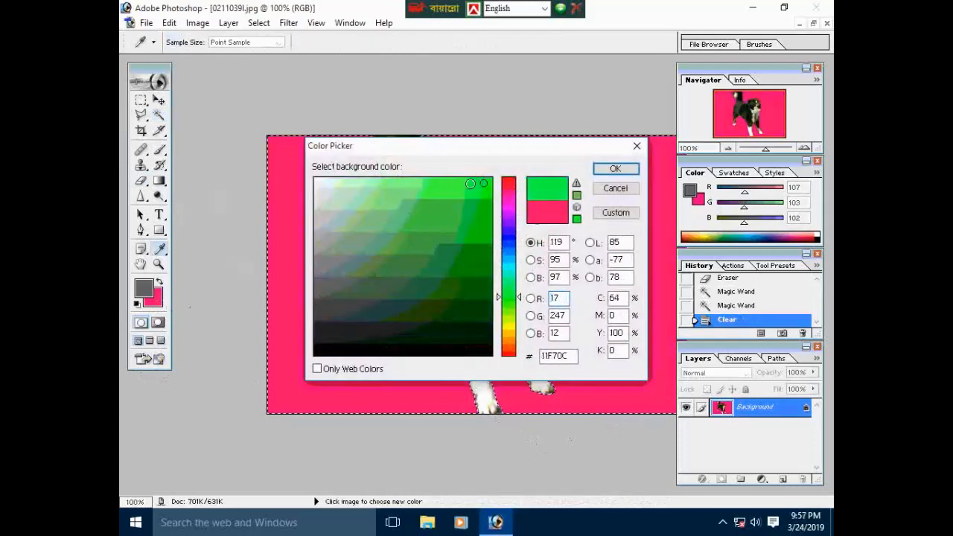
left_click(615, 168)
key("w")
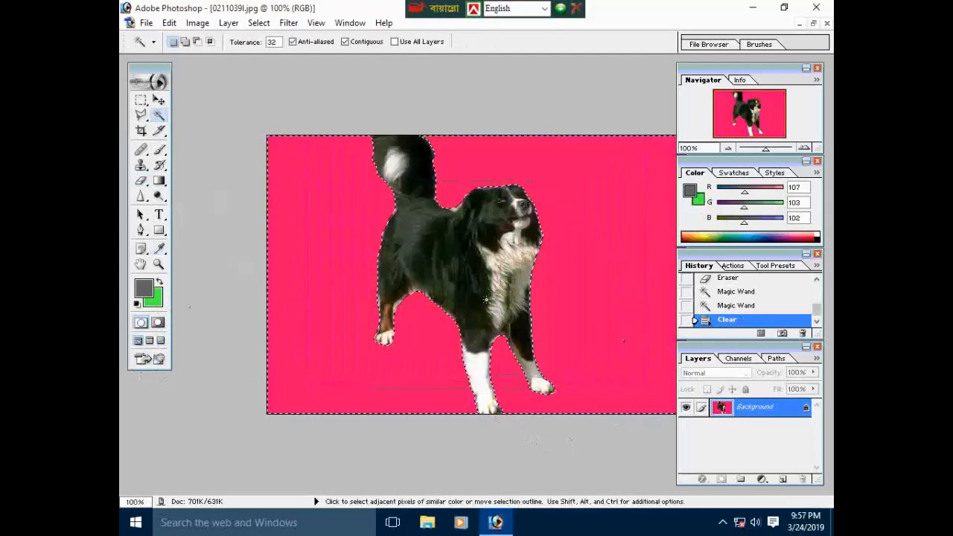
key("Delete")
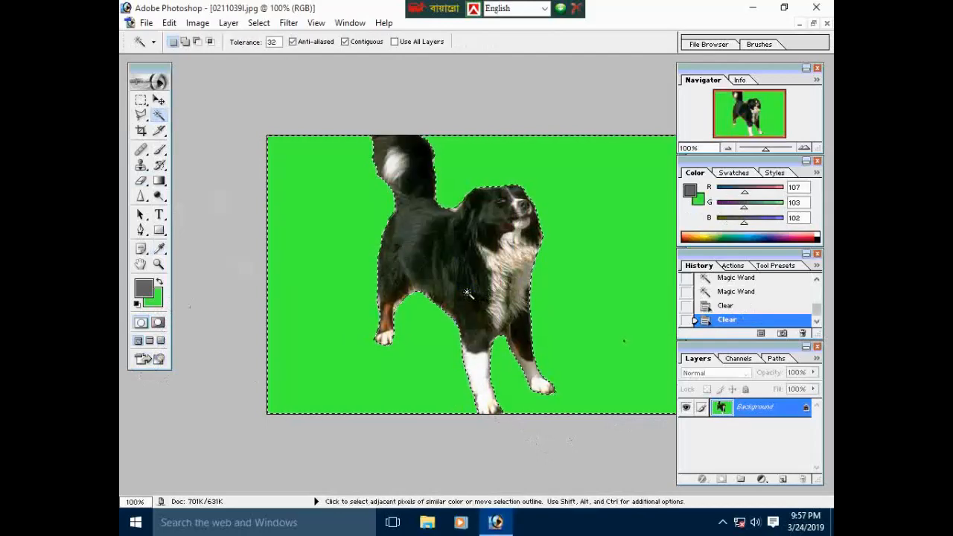
Step: Set the background colour to yellow F9E00B and clear the selected area around the dog to it
left_click(158, 301)
left_click_drag(524, 302, 515, 334)
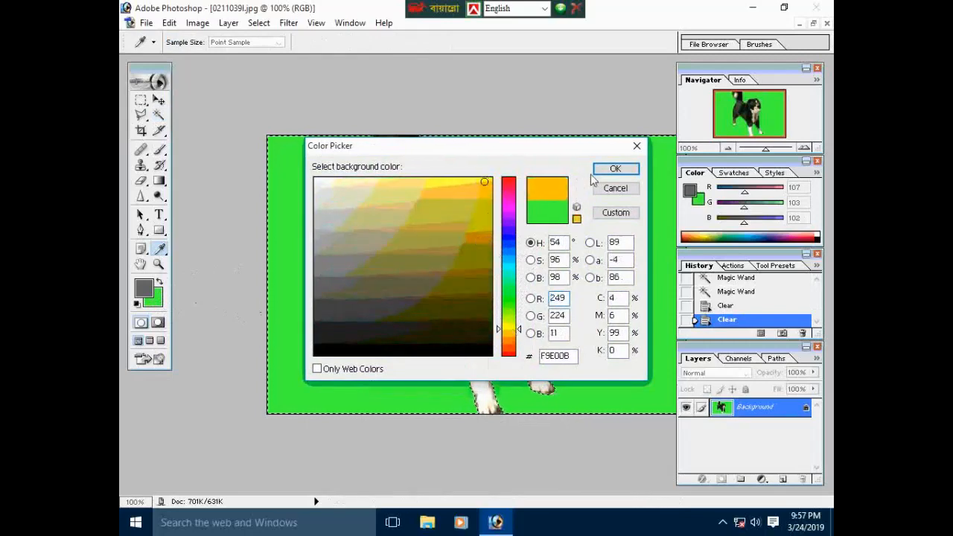
left_click(615, 169)
key("w")
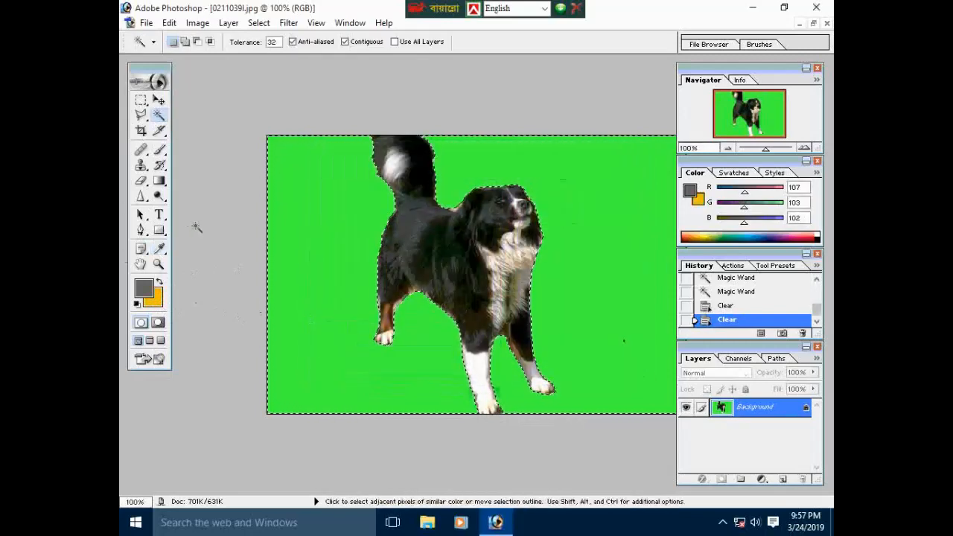
key("Delete")
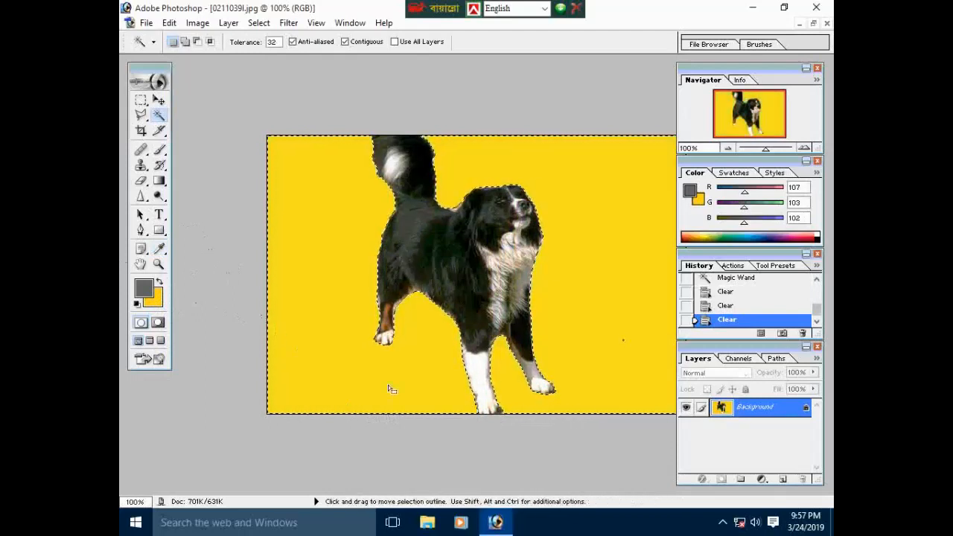
Step: Deselect the yellow area surrounding the dog
right_click(343, 230)
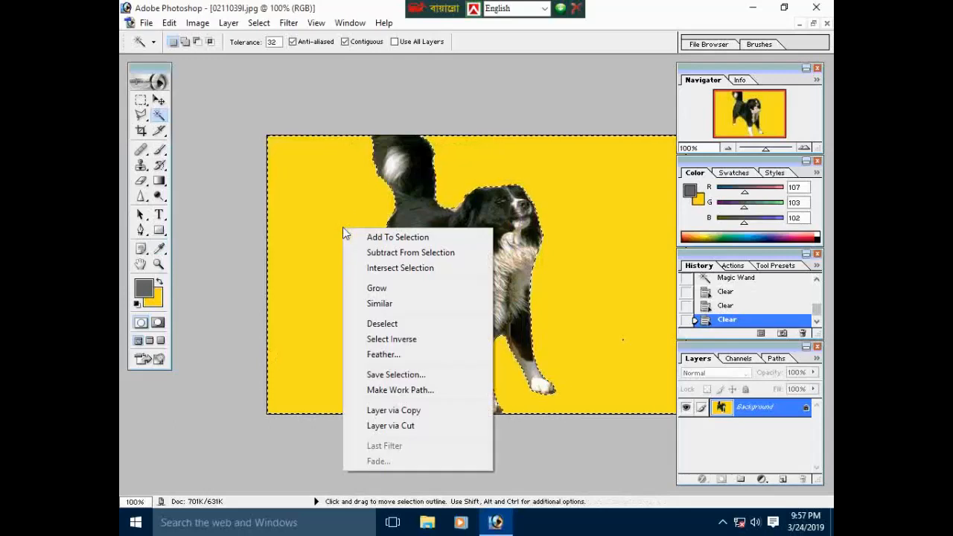
left_click(380, 325)
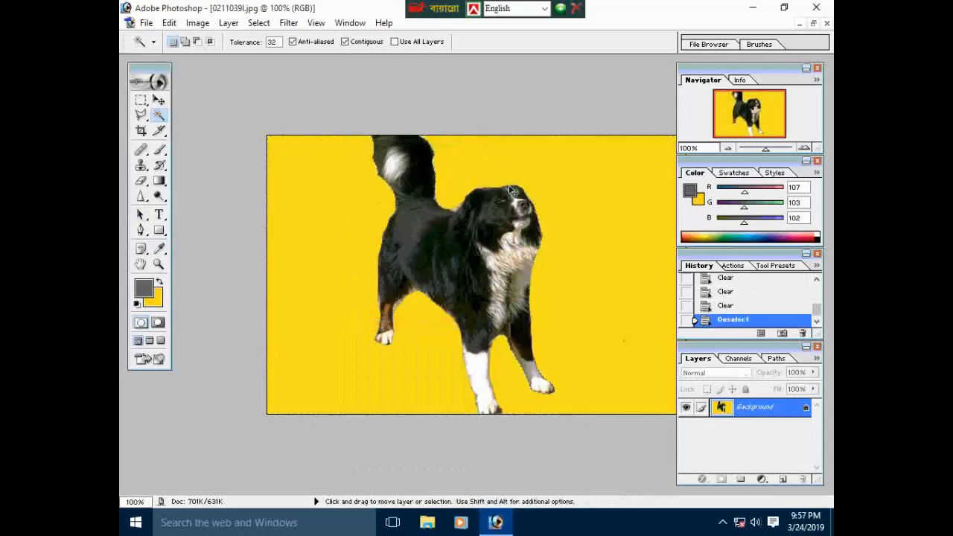
key("ctrl+minus")
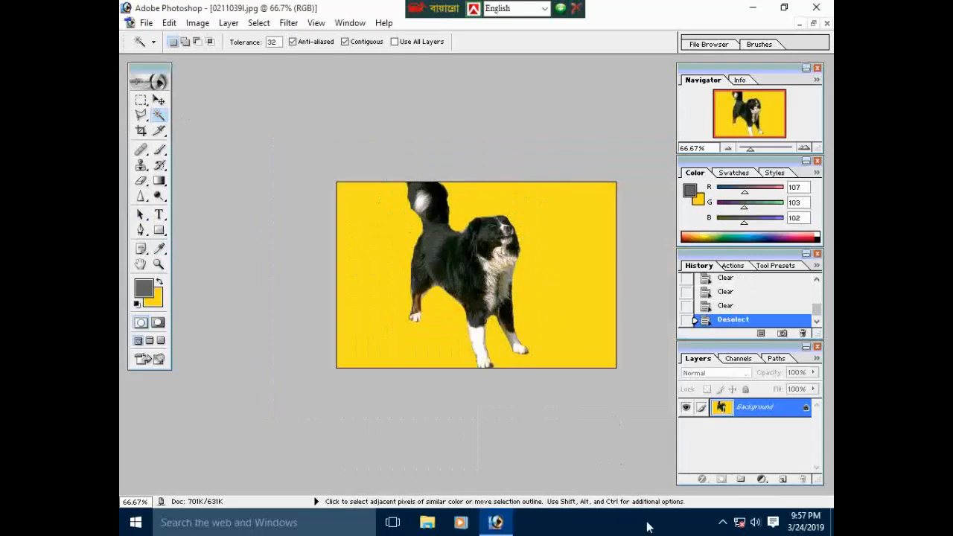
left_click(721, 523)
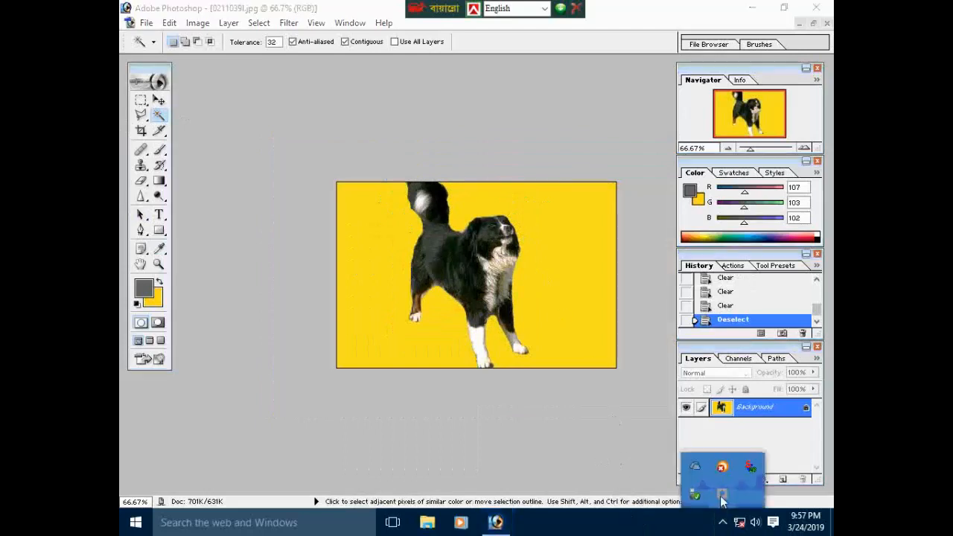